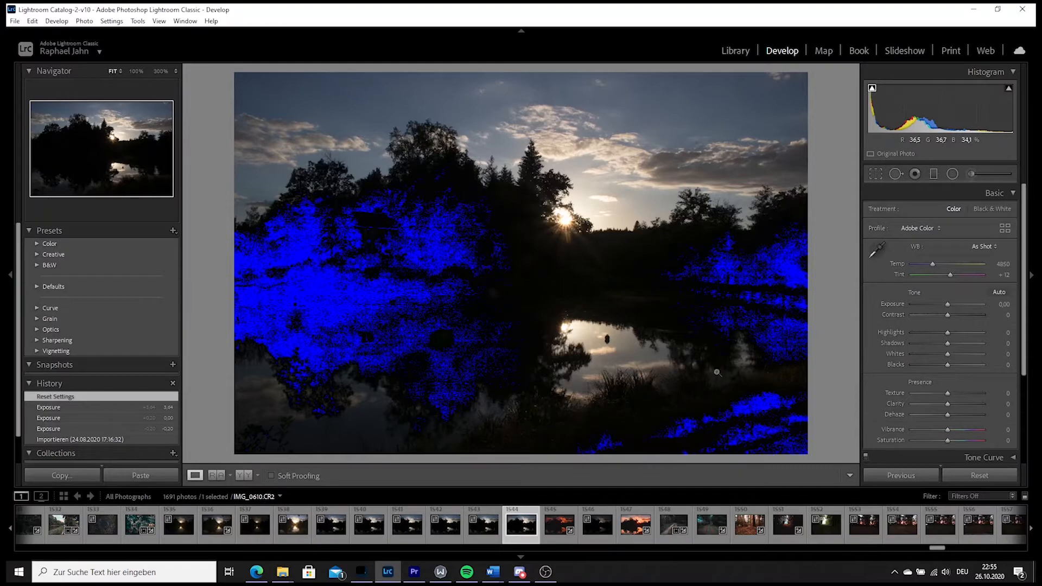
Brighten Exposure to +3.49 and inspect the overexposed photo at 1:1, panning across it
drag(948, 305, 972, 305)
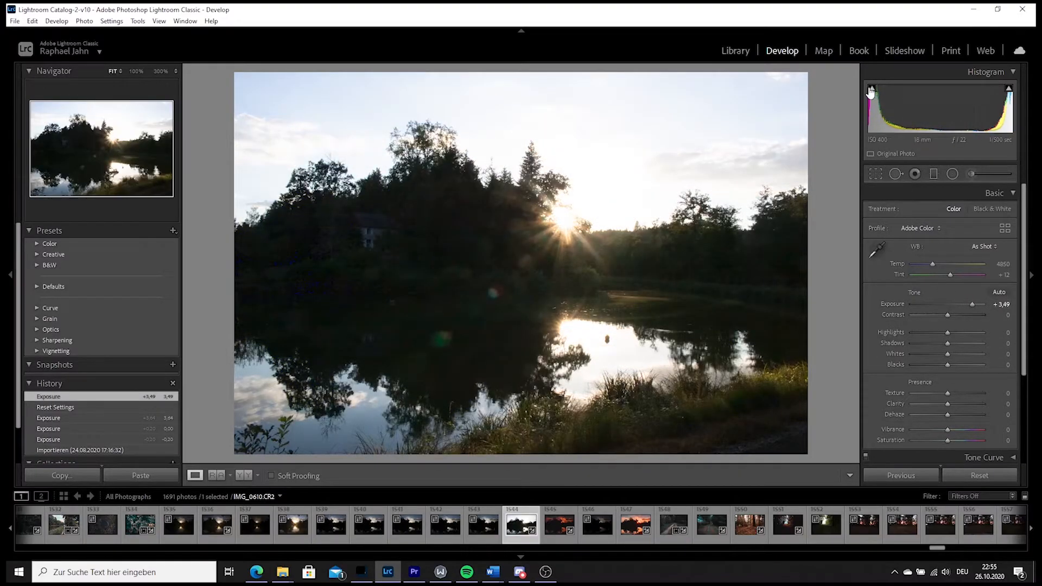
click(404, 268)
mouse_move(465, 342)
mouse_down()
mouse_move(411, 220)
mouse_move(525, 304)
mouse_move(375, 318)
mouse_move(358, 281)
mouse_move(374, 249)
mouse_move(566, 326)
mouse_move(538, 308)
mouse_up()
click(583, 260)
Zoom into the bright sky and sun, toggling the red highlight clipping warning (J) on and off
click(633, 196)
key(j)
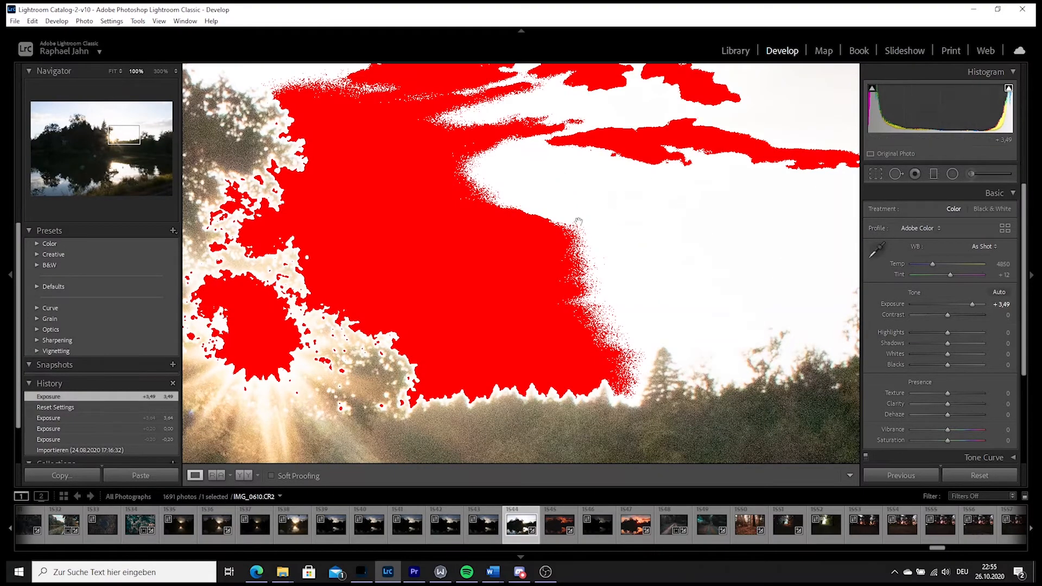
click(578, 222)
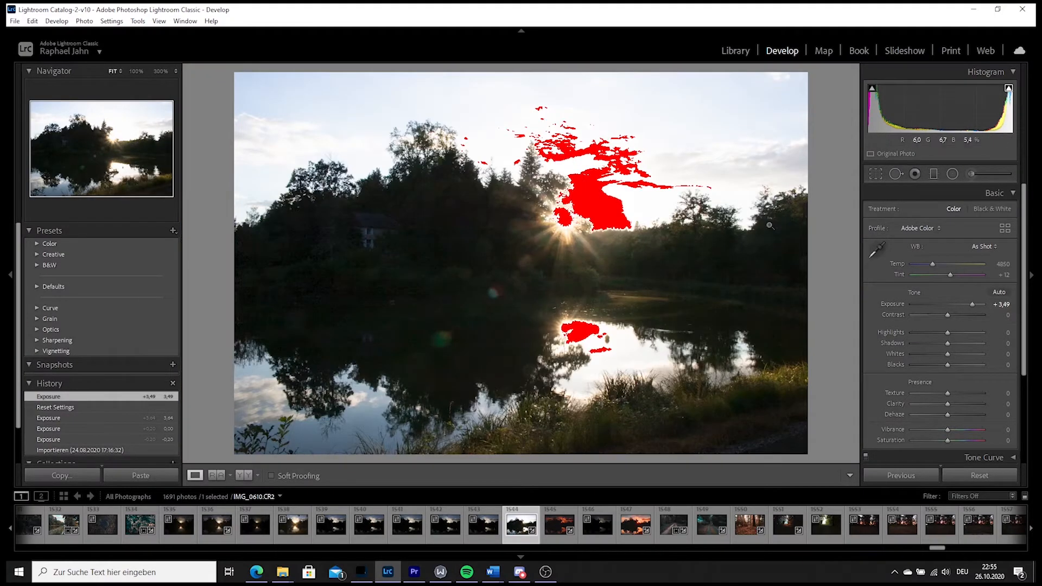
key(j)
click(562, 232)
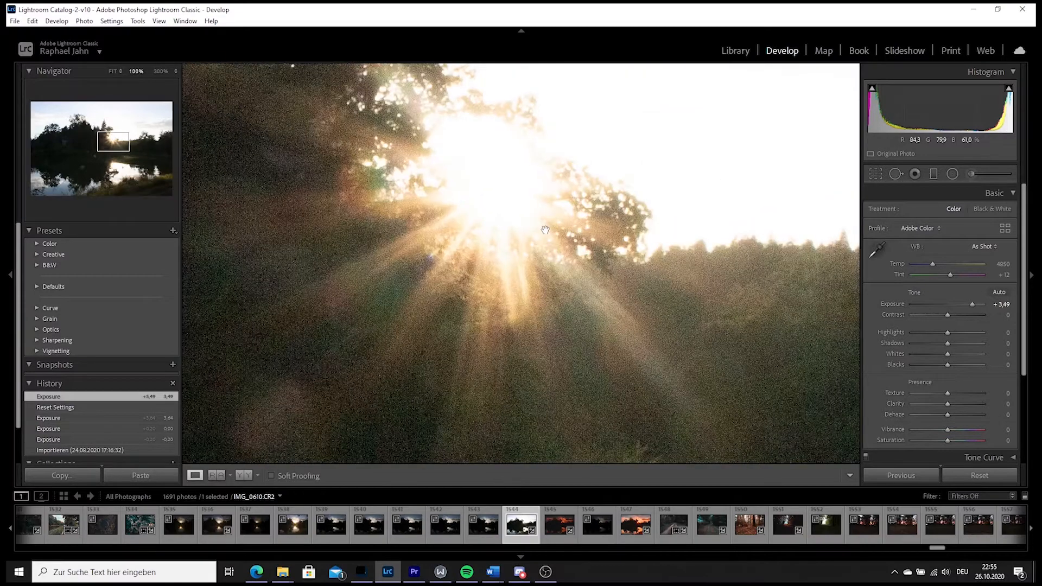
Drag Exposure fully left to its -5.00 minimum, turning the sunset almost black
drag(972, 304, 906, 305)
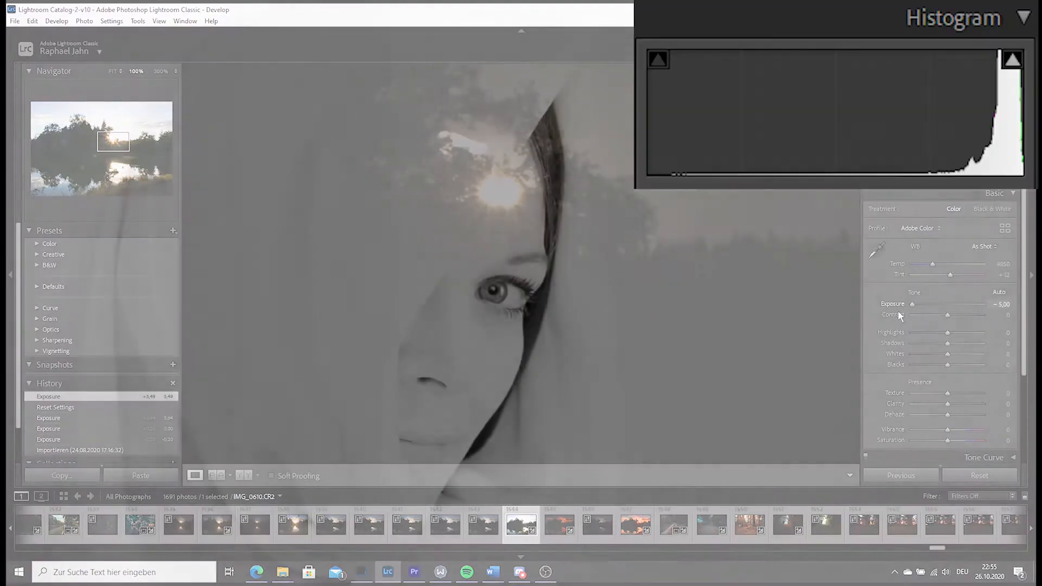